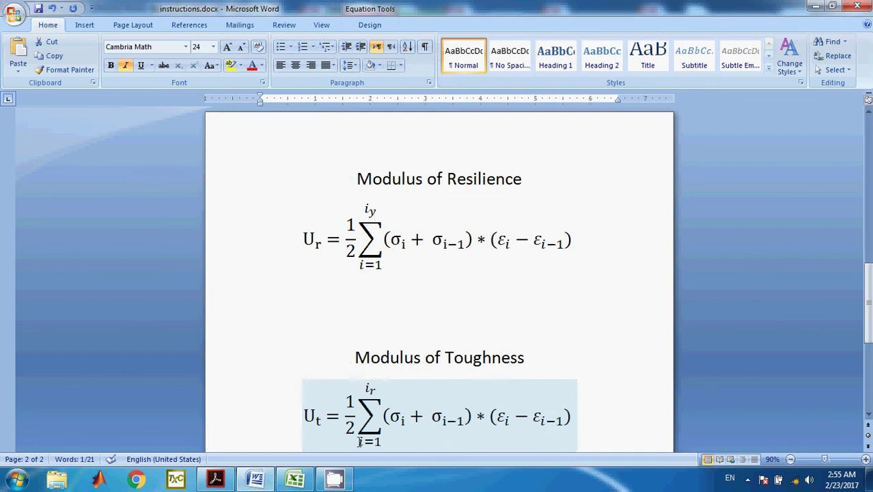
- Switch from the Word document to the Steel_Lab1_L05C.csv Excel workbook
left_click(334, 481)
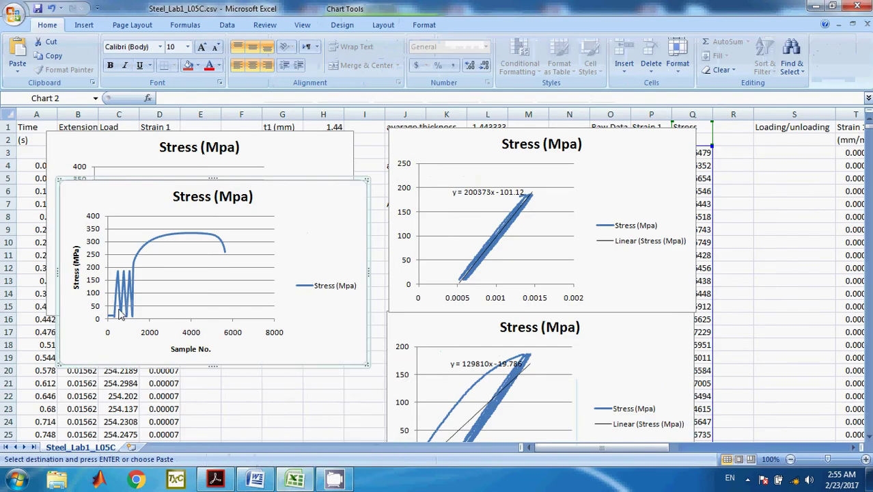
mouse_move(119, 332)
left_click_drag(303, 189, 299, 317)
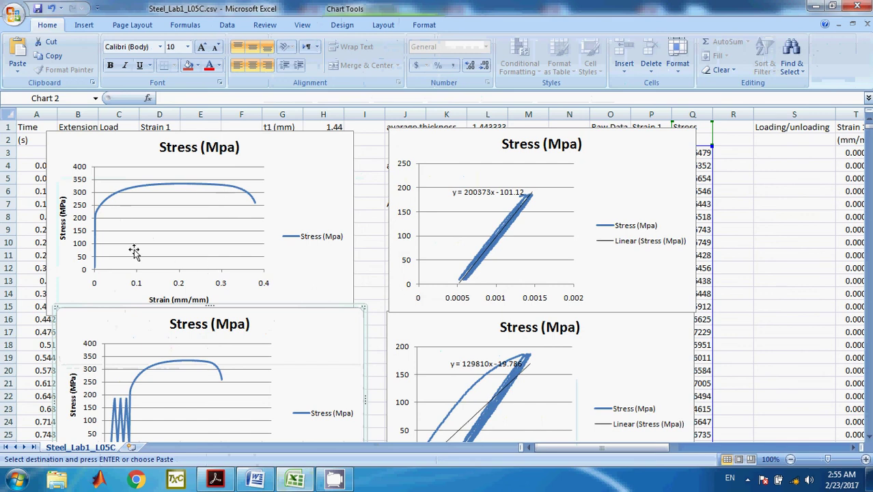
left_click_drag(260, 352, 261, 199)
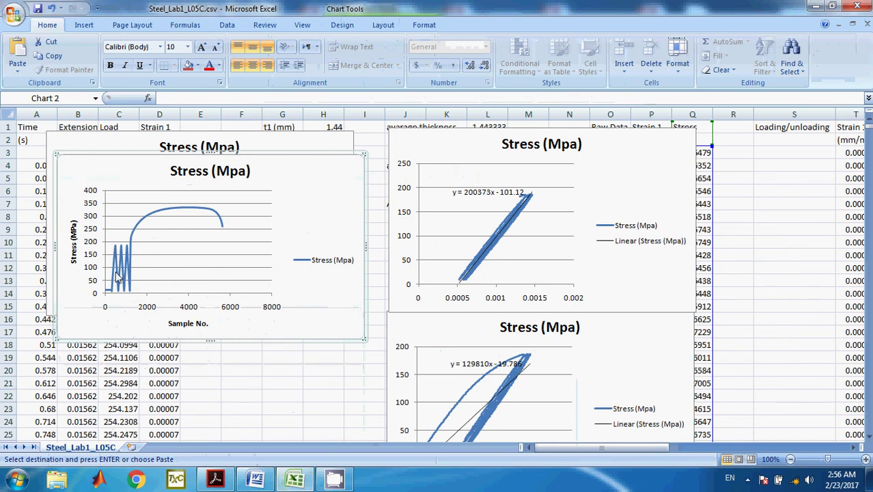
mouse_move(116, 254)
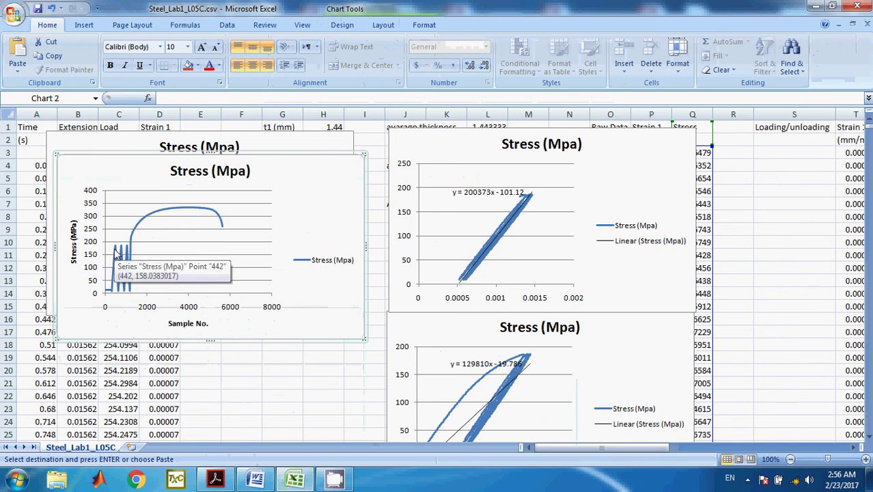
mouse_move(119, 294)
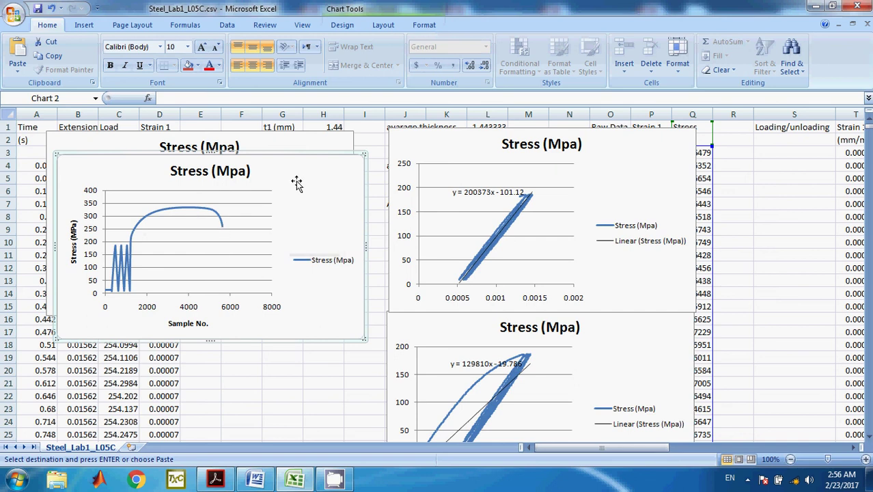
- Set the Sample No. chart's horizontal axis maximum to a fixed 2000
left_click(382, 25)
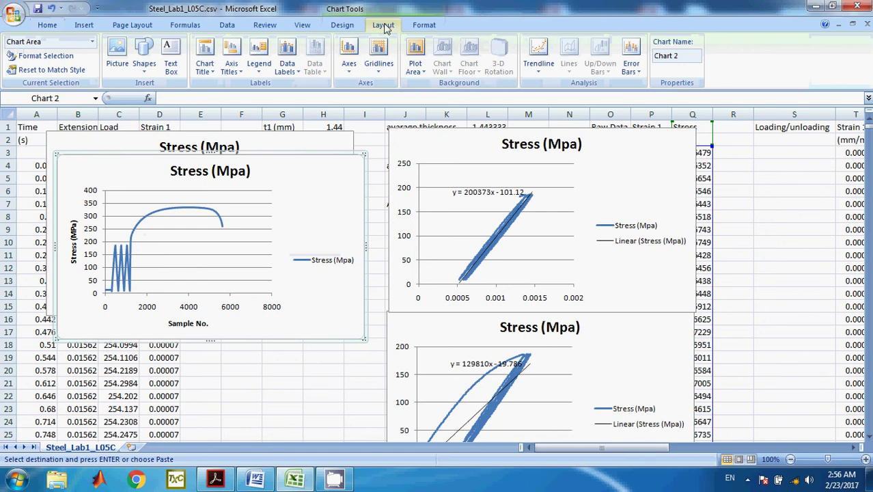
left_click(349, 58)
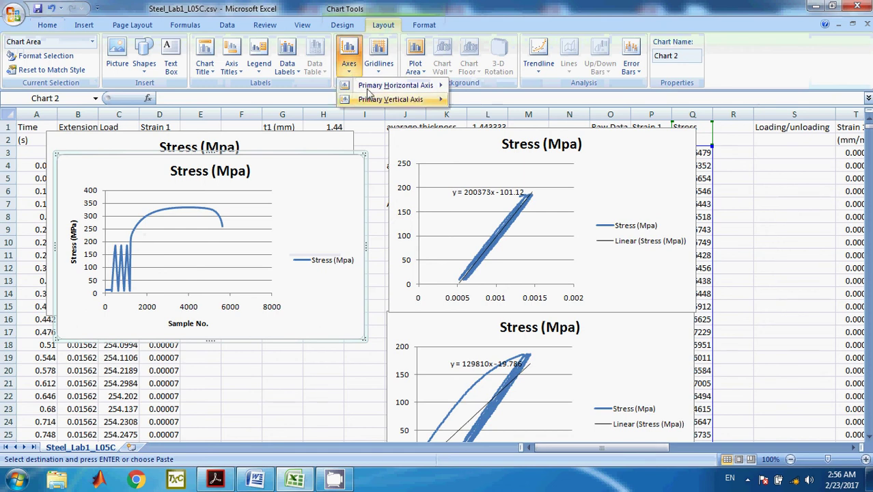
mouse_move(379, 86)
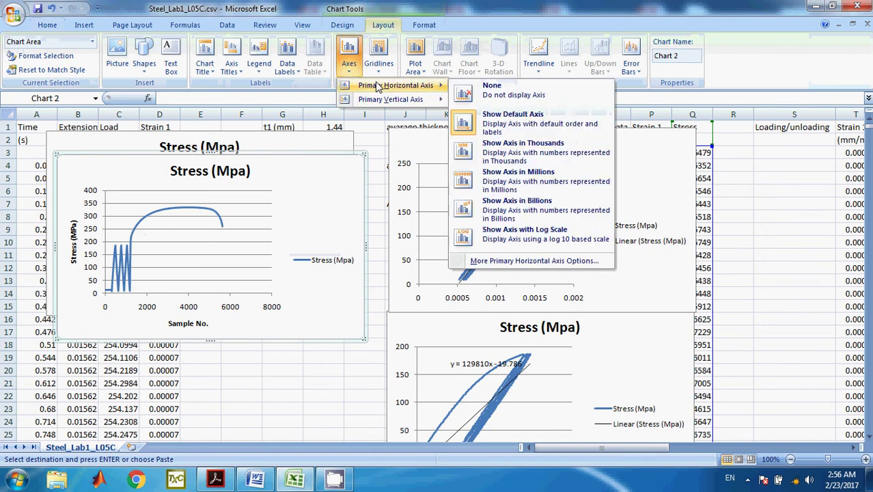
left_click(519, 260)
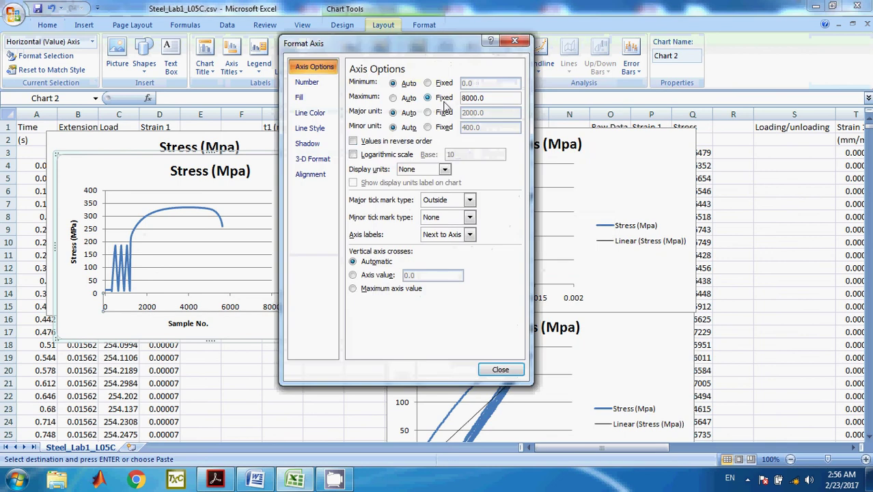
left_click(429, 98)
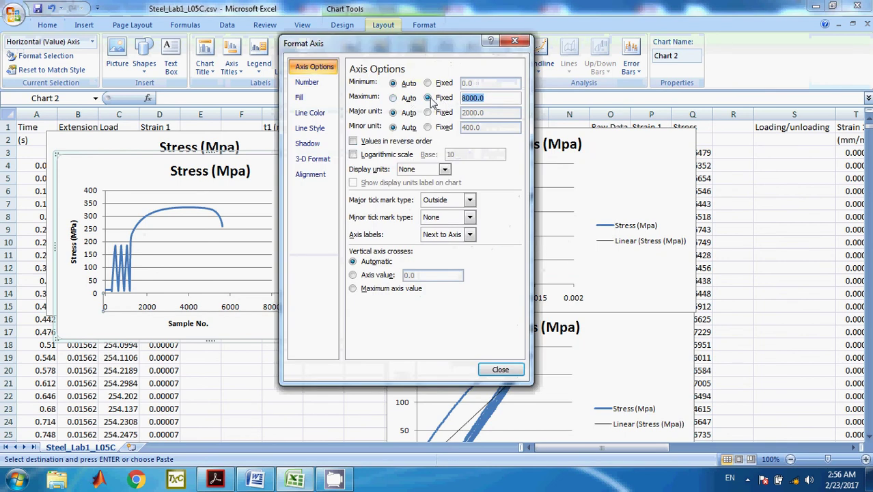
type("2000")
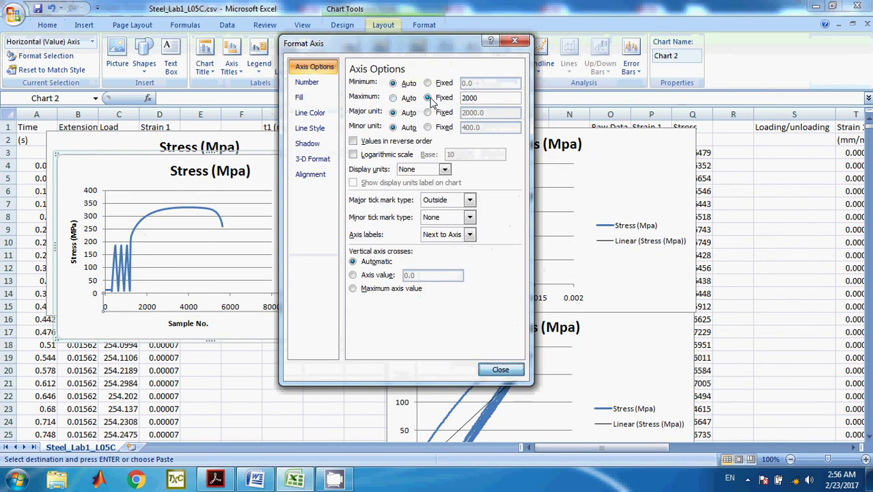
key("Return")
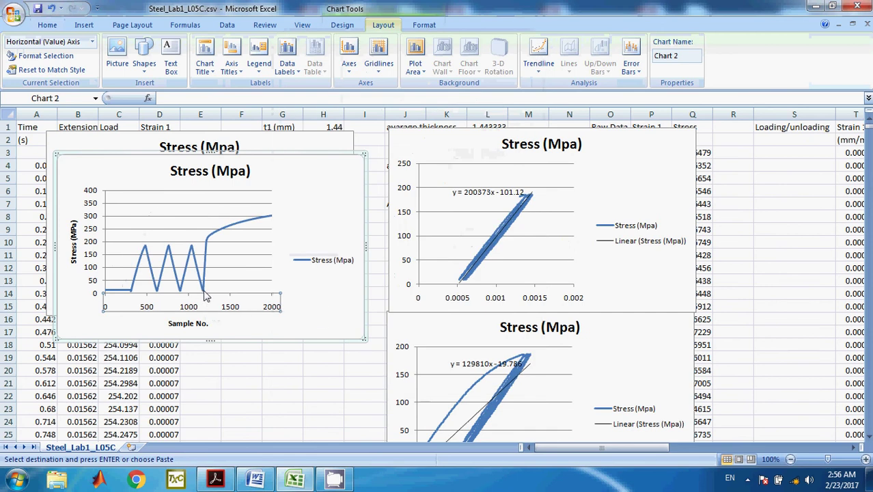
mouse_move(205, 296)
- Move the two charts aside to uncover the data and go to cell P1160
left_click_drag(642, 152, 361, 307)
left_click_drag(615, 352, 232, 372)
left_click(650, 114)
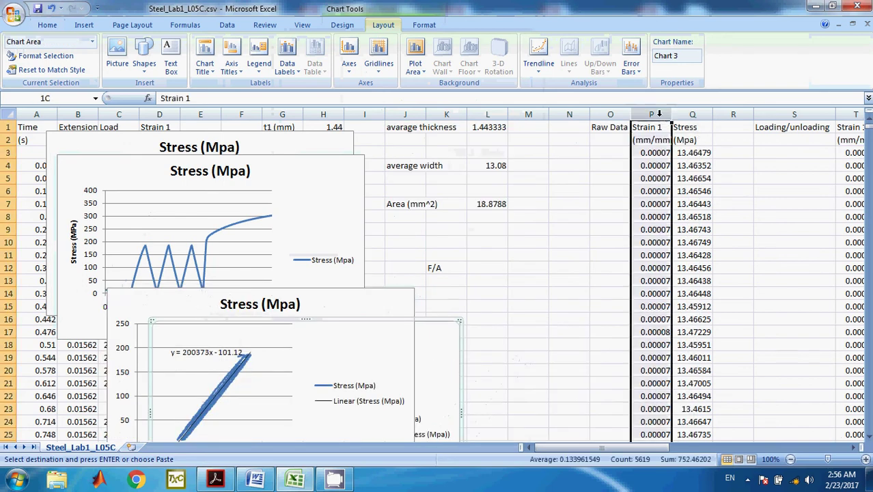
left_click(45, 97)
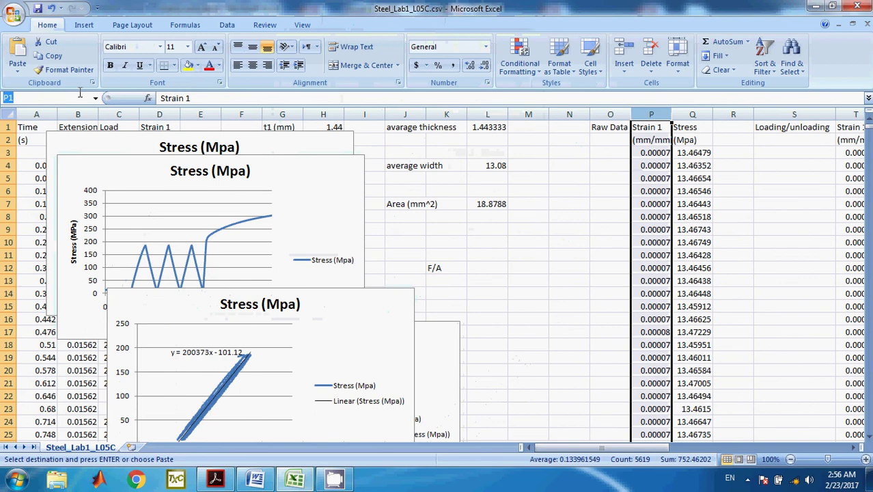
type("P1160")
key("Return")
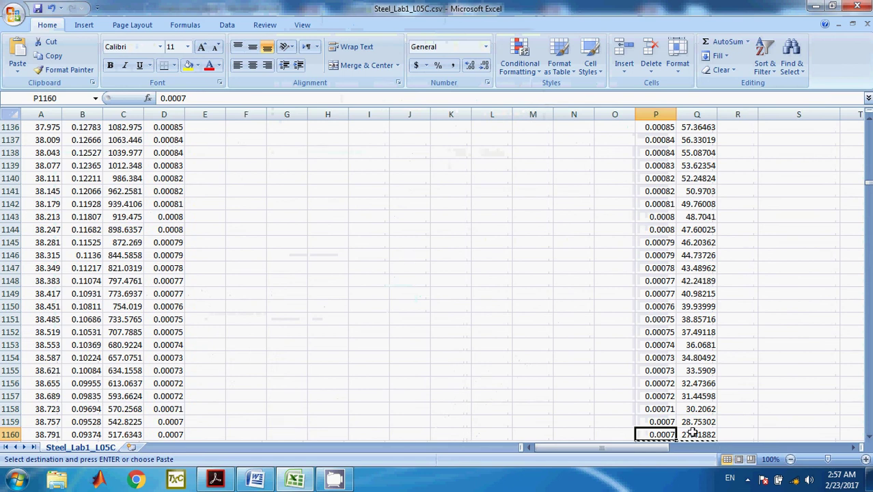
- Select the strain and stress values from P1160:Q1160 to the last row and copy them
scroll(692, 432, "down", 2)
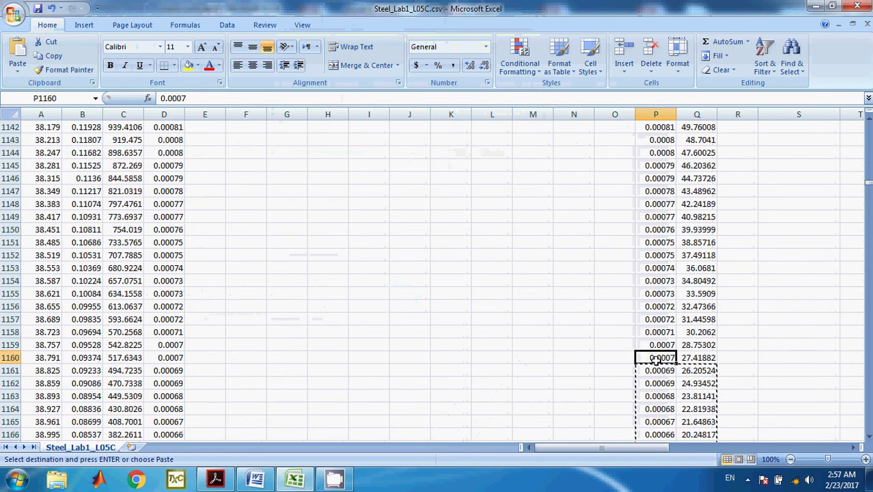
key("Escape")
left_click(710, 359, "shift")
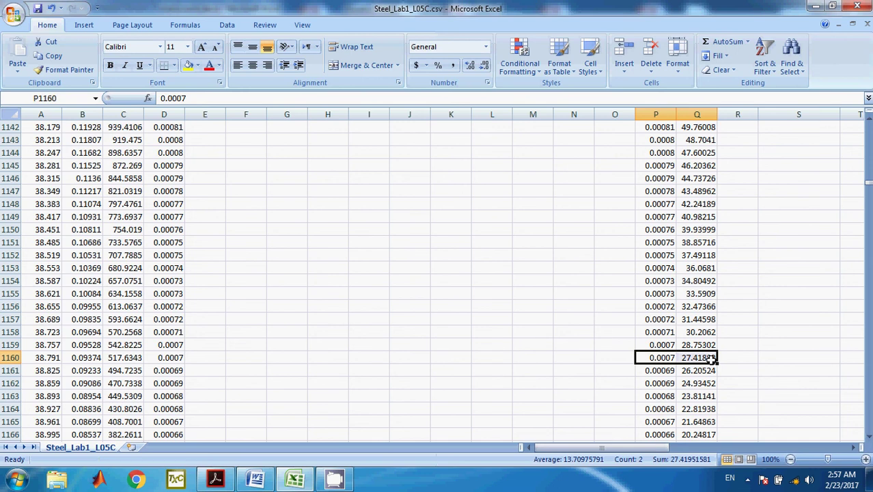
key("ctrl+shift+Down")
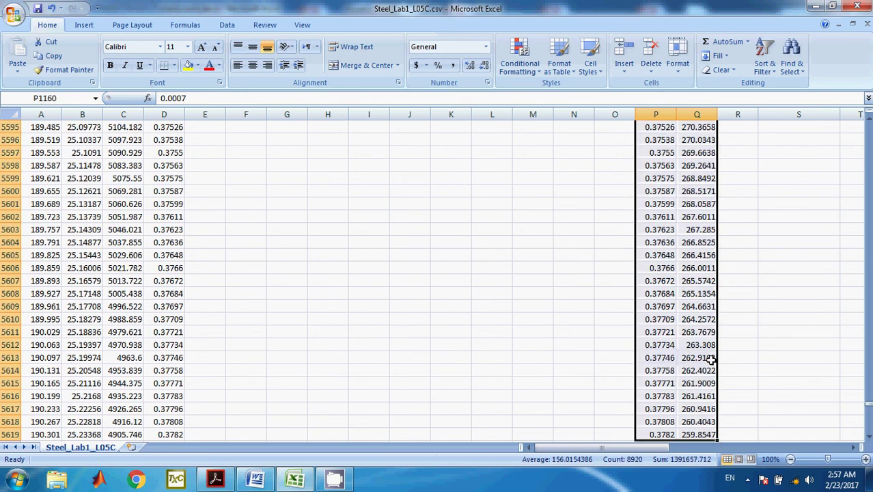
key("ctrl+c")
left_click_drag(606, 448, 661, 456)
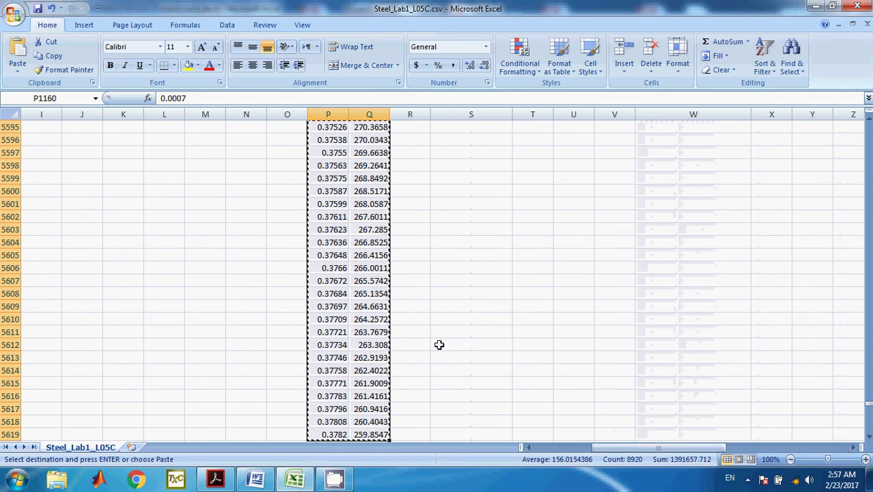
key("ctrl+Up")
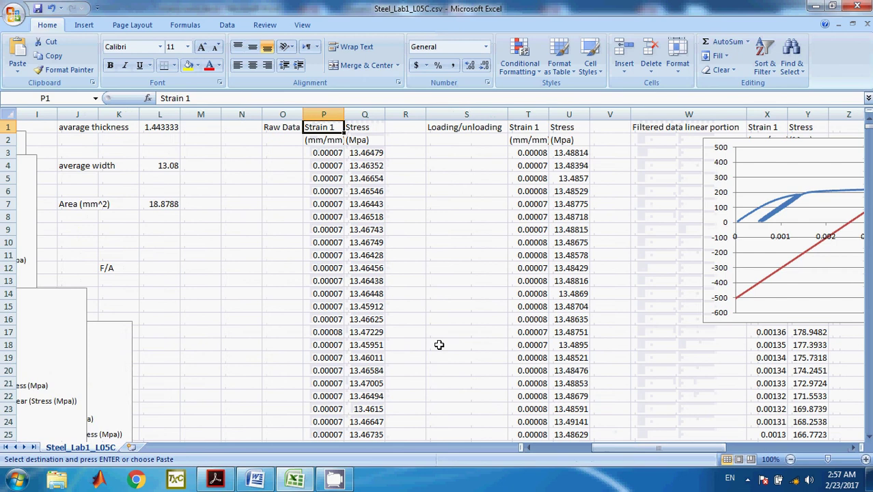
- Enter 'Last loading data' in cell AM1 and autofit column AM to fit it
key("Right")
key("Right")
key("Right")
key("Right")
key("Right")
key("Right")
key("Right")
key("Right")
key("Right")
key("Right")
key("Right")
key("Right")
key("Right")
key("Right")
key("Right")
key("Right")
key("Right")
key("Right")
key("Right")
key("Right")
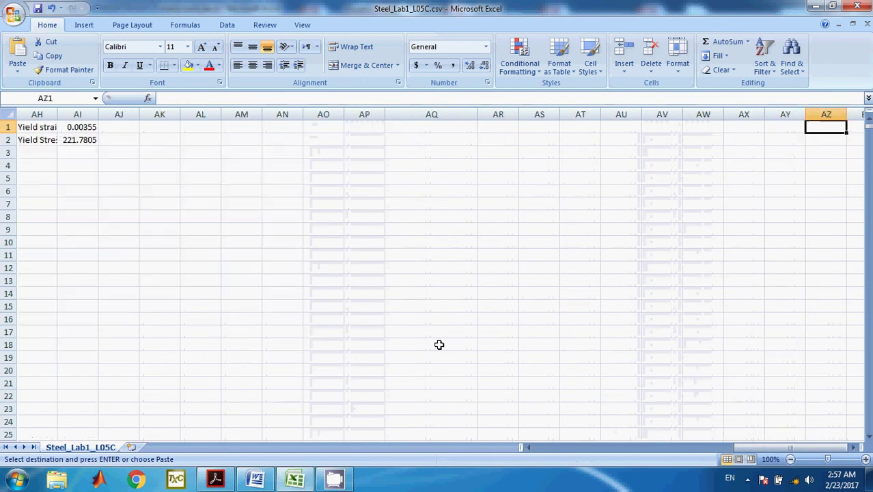
key("Left")
key("Left")
key("Left")
key("Left")
key("Left")
key("Left")
key("Left")
key("Left")
key("Left")
key("Left")
key("Left")
key("Left")
key("Left")
key("Left")
key("Left")
key("Left")
key("Left")
key("Left")
key("Left")
key("Right")
key("Right")
key("Right")
key("Right")
key("Right")
key("Right")
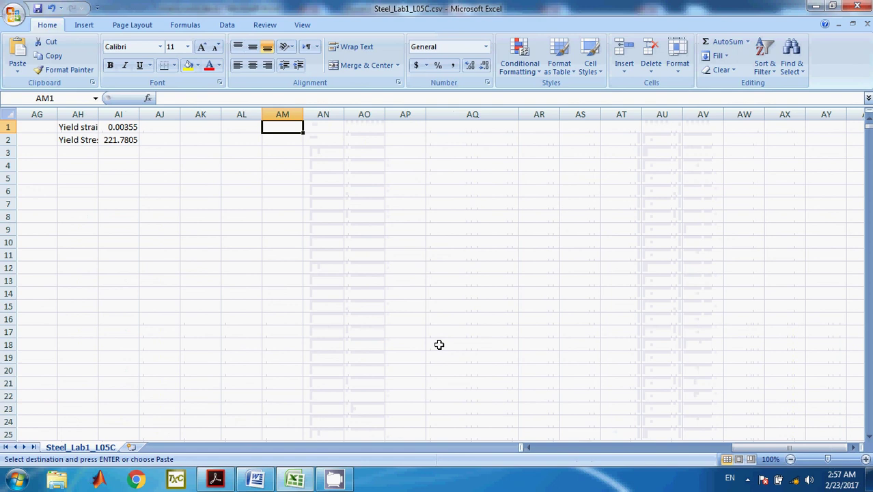
type("Last ")
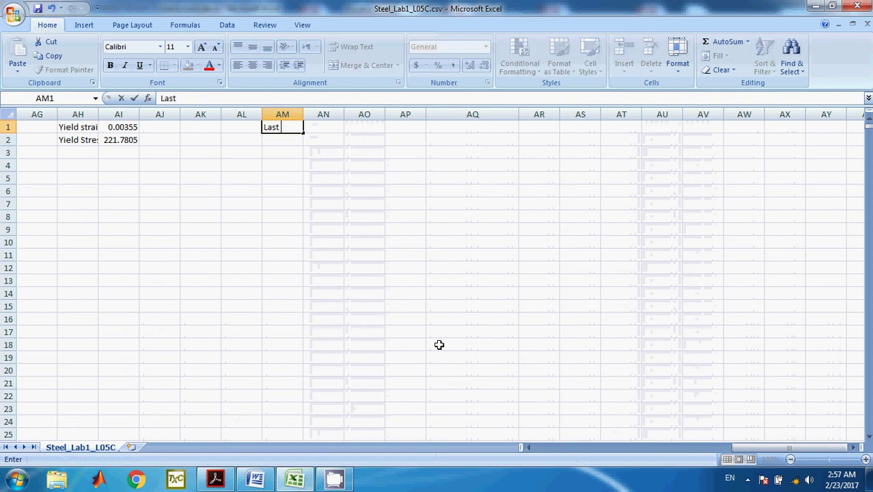
type("loadin")
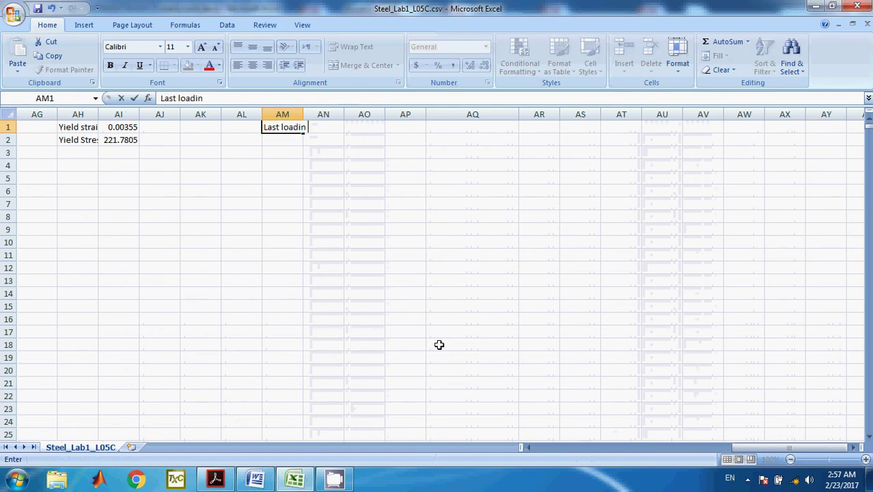
type("g data")
key("Return")
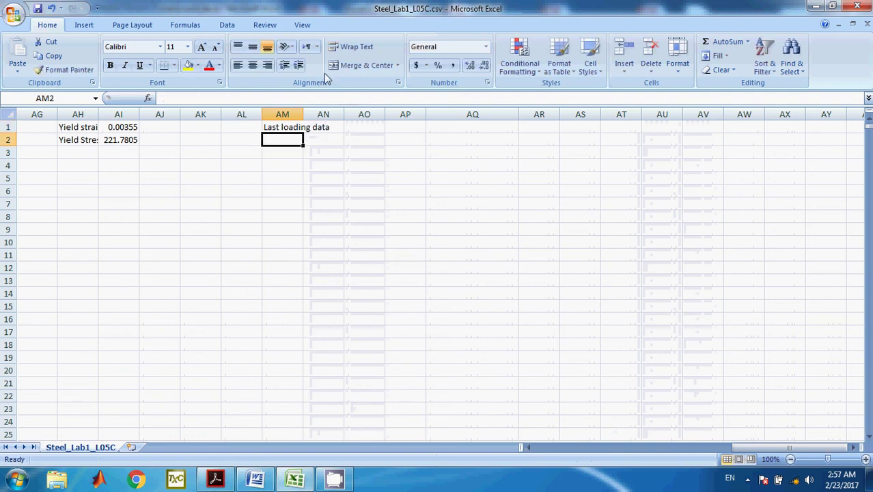
double_click(303, 117)
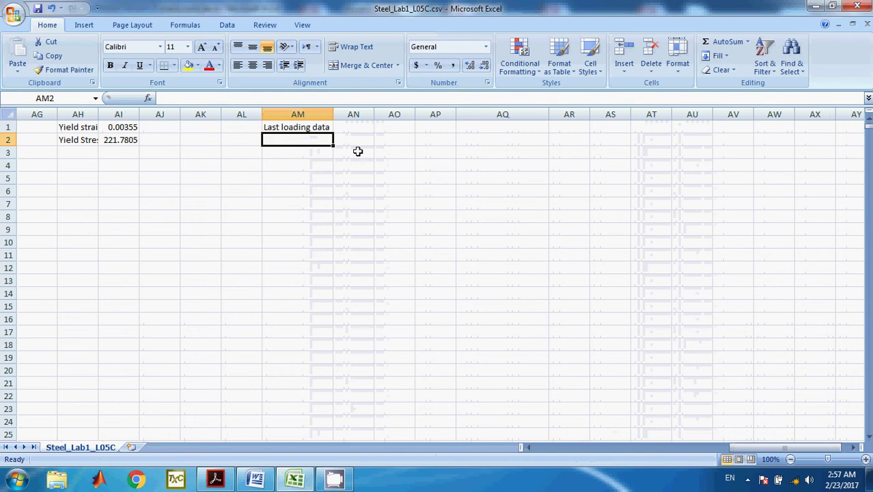
left_click_drag(732, 448, 632, 448)
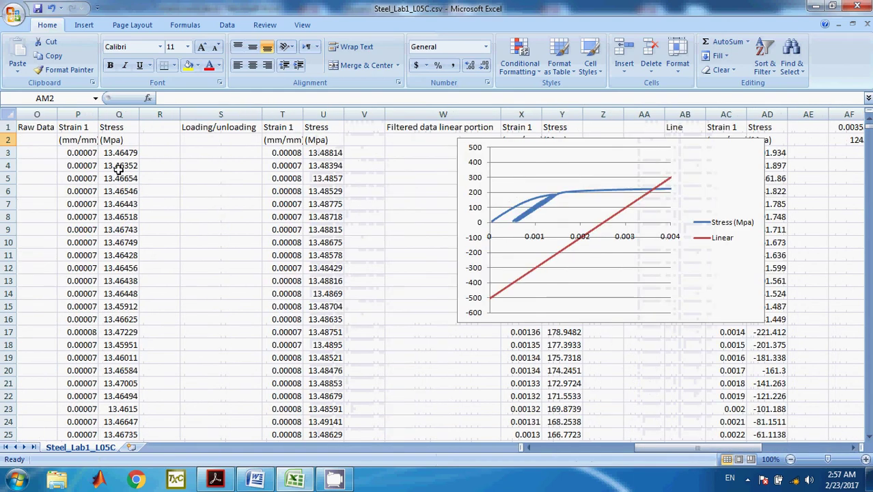
- Select the strain and stress range from P1160:Q1160 down to the last row and copy it
left_click(81, 112)
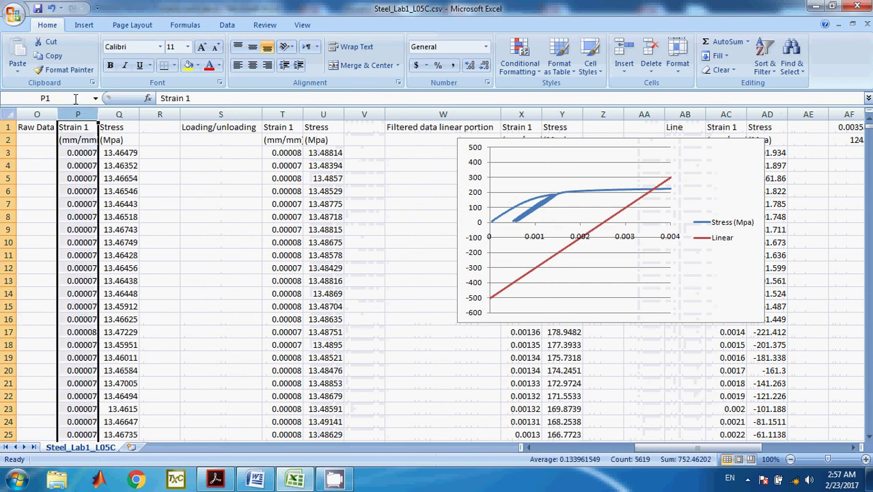
type("160")
key("Return")
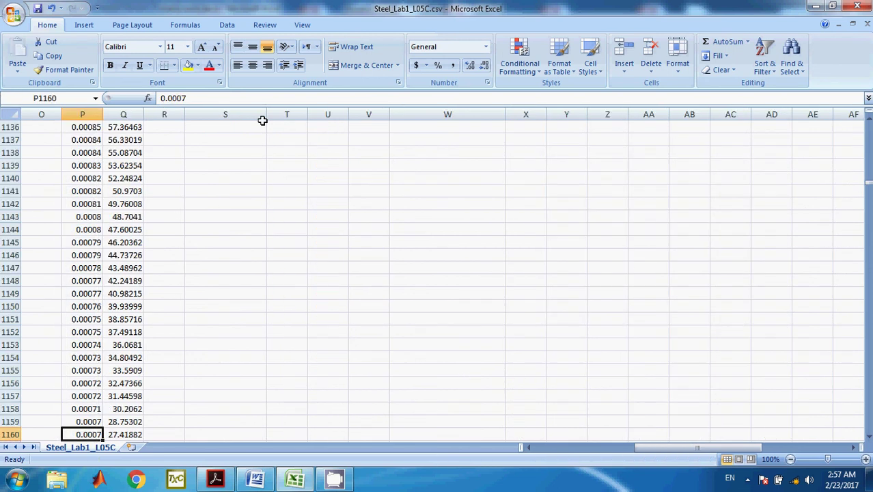
key("shift+Right")
key("ctrl+shift+Down")
key("ctrl+c")
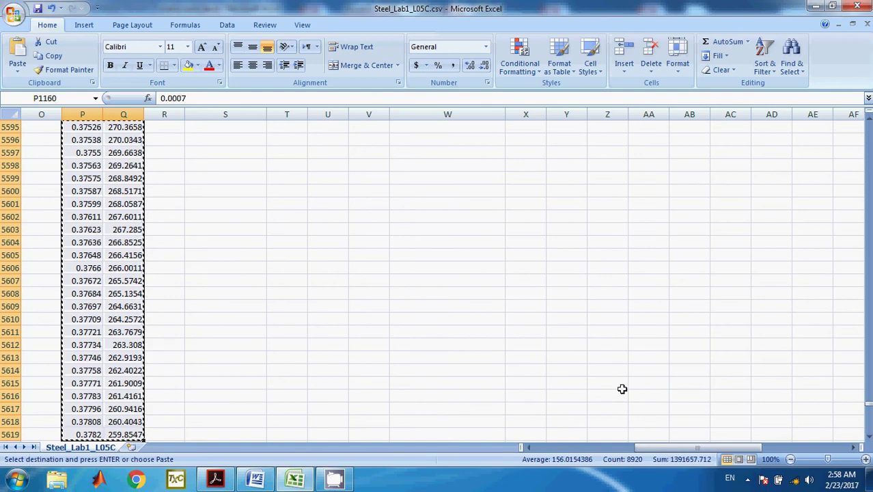
- Paste the copied data at AN3 and move the chart off the pasted values
key("ctrl+Up")
key("Right")
key("Right")
key("Right")
key("Right")
key("Right")
key("Right")
key("Right")
key("Right")
key("Right")
key("Right")
key("Right")
key("Right")
key("Right")
key("Right")
key("Right")
key("Right")
key("Right")
key("Right")
key("Right")
key("Right")
key("Right")
key("Right")
key("Right")
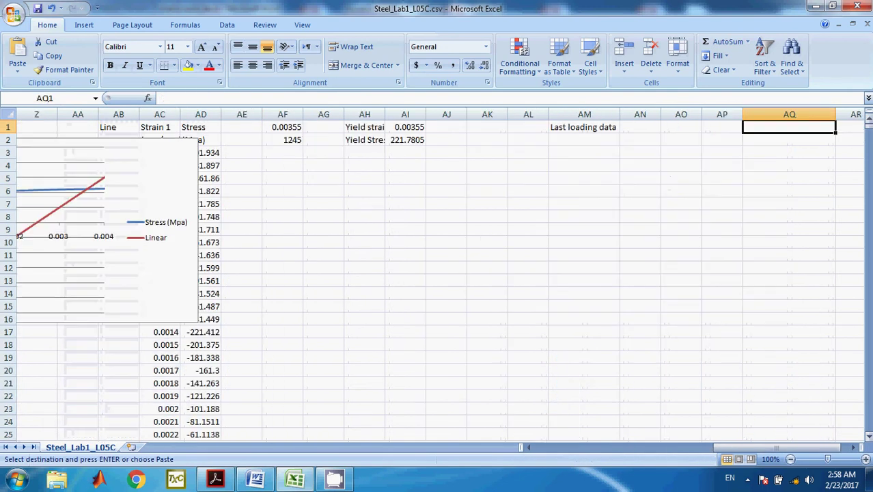
left_click(644, 156)
key("ctrl+v")
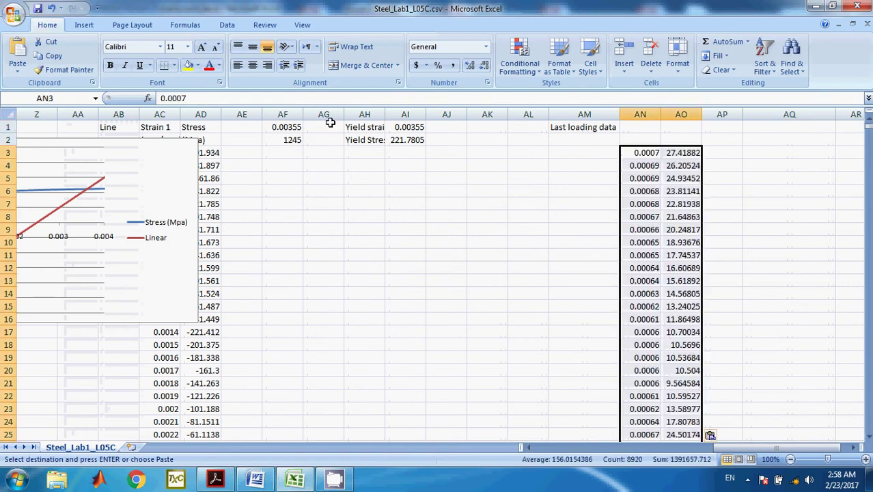
left_click_drag(177, 156, 103, 257)
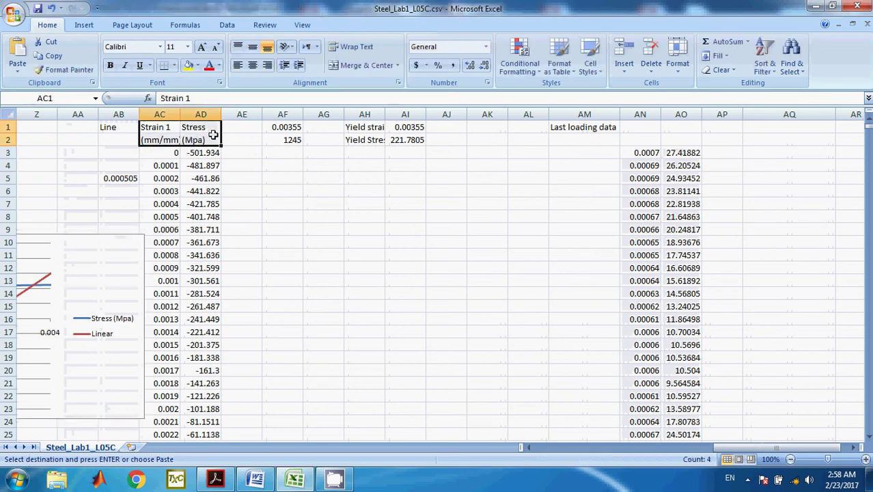